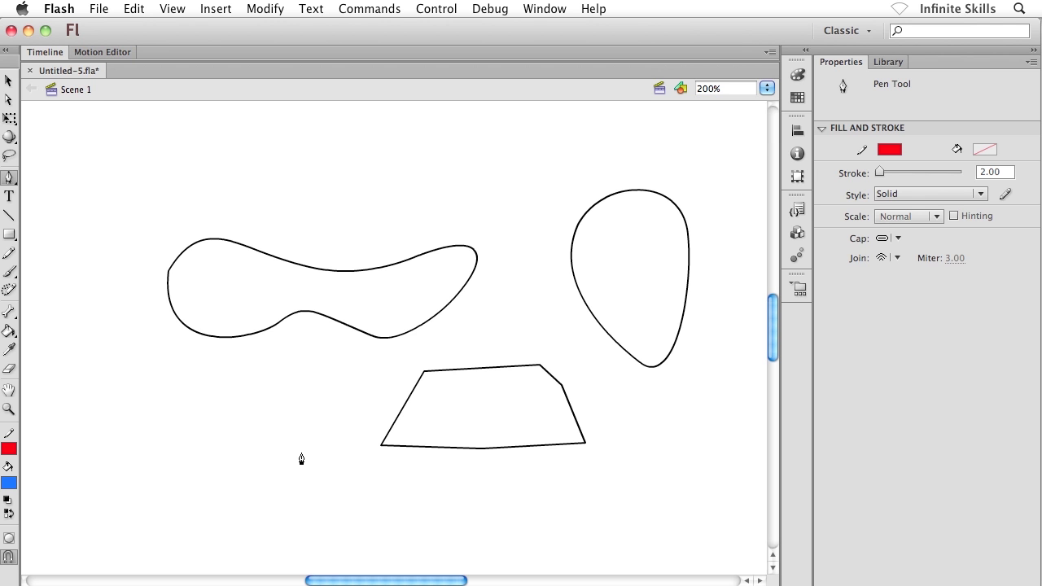
Select all three outline shapes on the stage and delete them.
key(super+a)
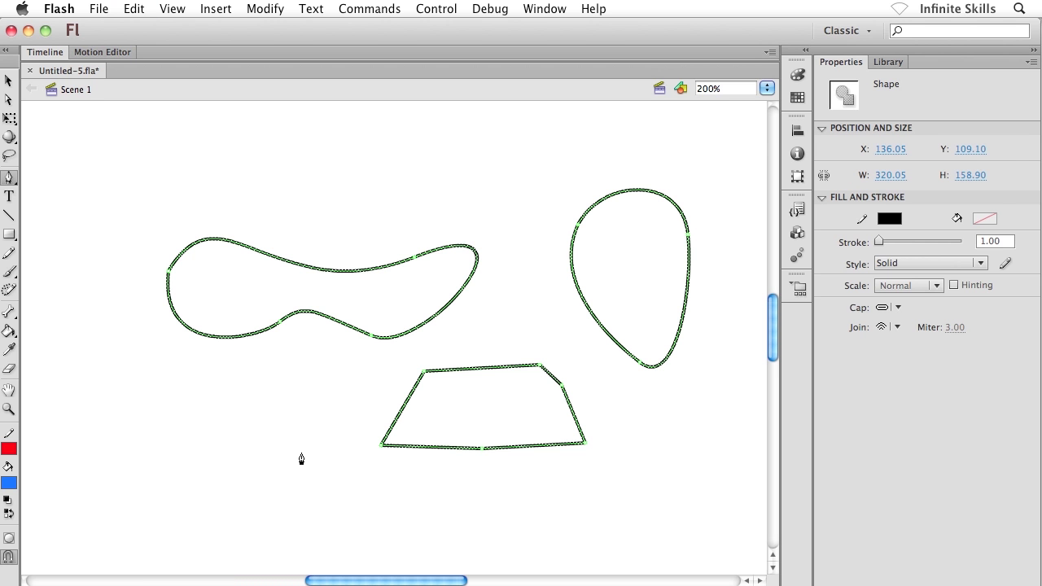
key(Delete)
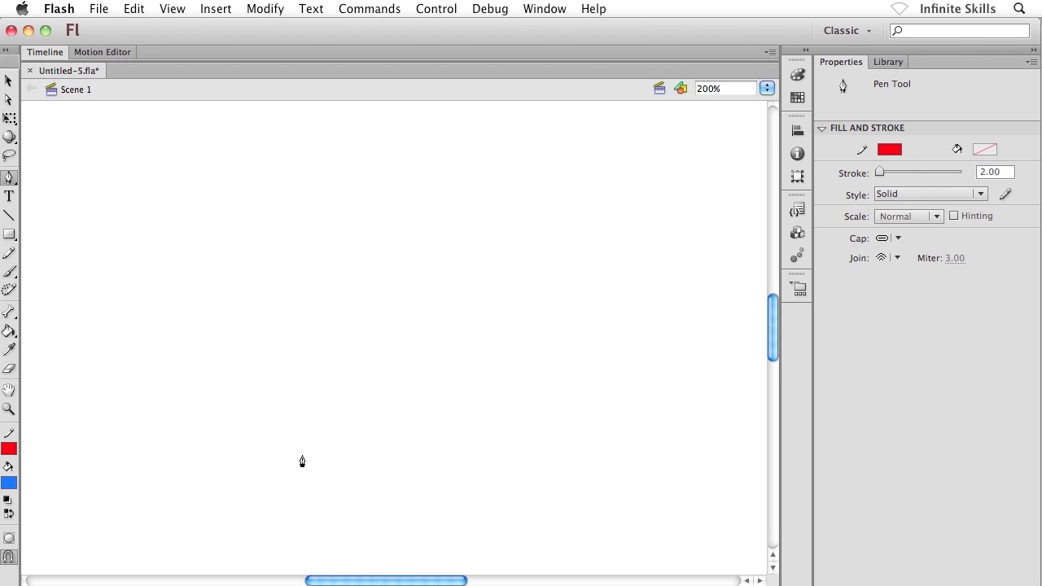
Place the polygon's corner points with the Pen tool and close the red path at the start.
click(235, 242)
click(449, 229)
click(515, 347)
click(364, 431)
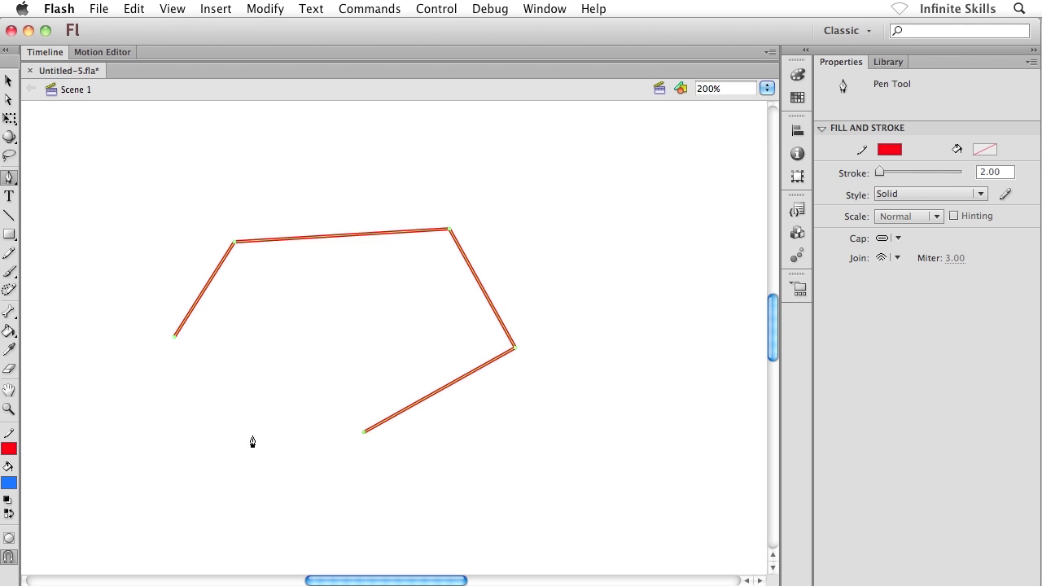
click(218, 428)
click(174, 337)
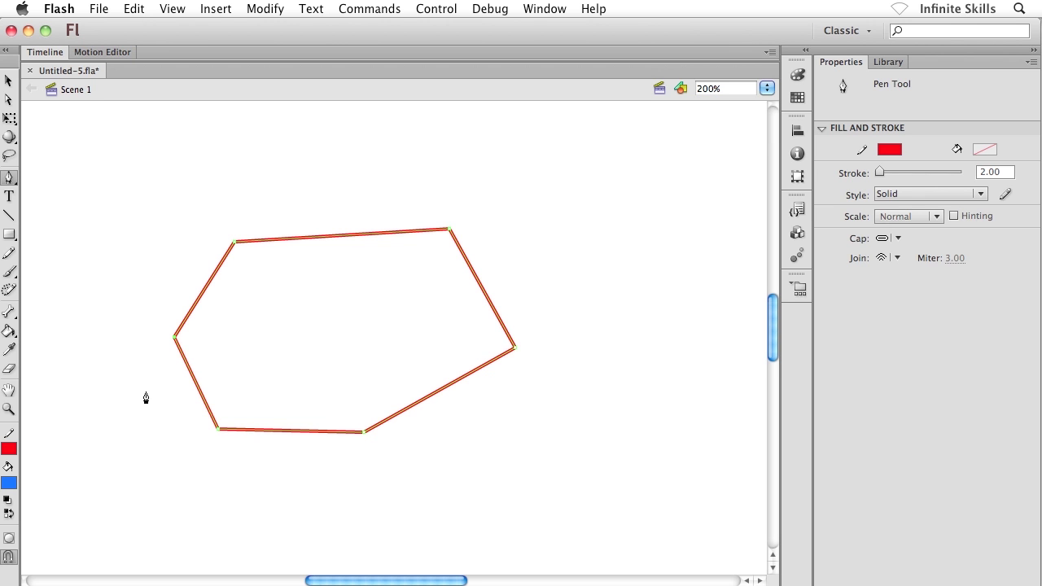
Zoom in on the red polygon to 400% and pan to centre it in view.
super+click(317, 379)
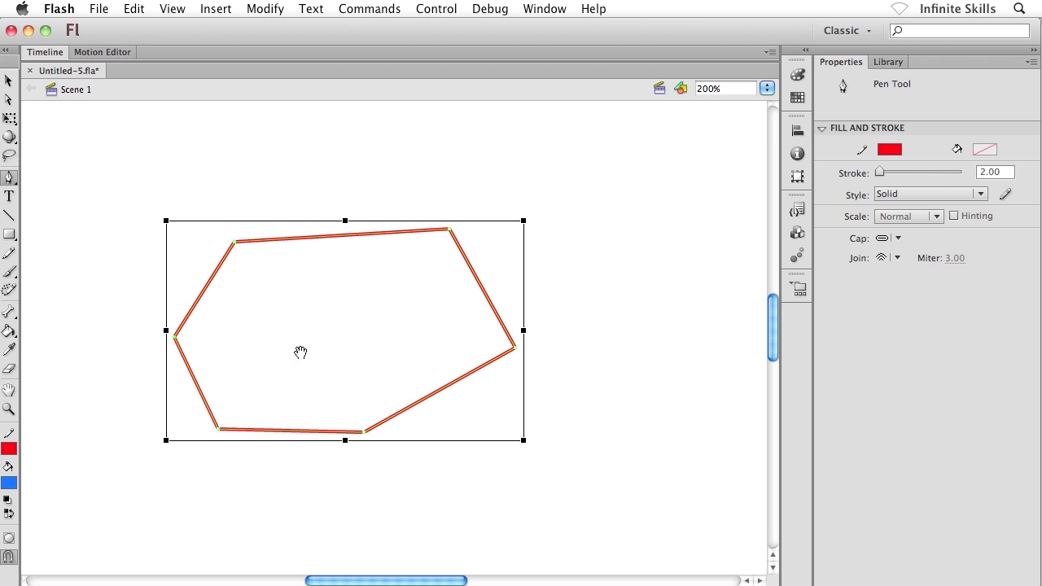
click(298, 348)
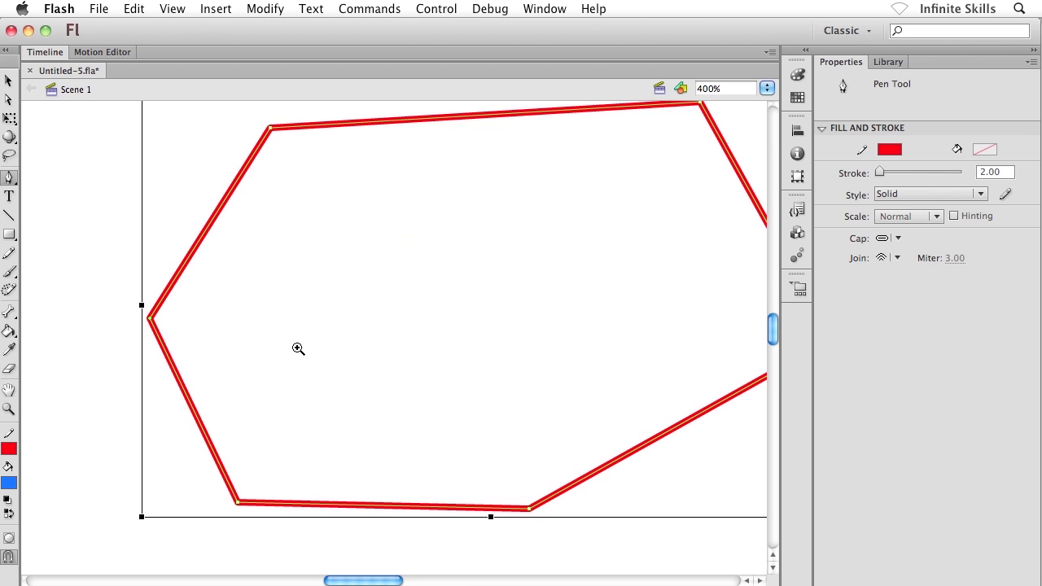
drag(312, 274, 242, 337)
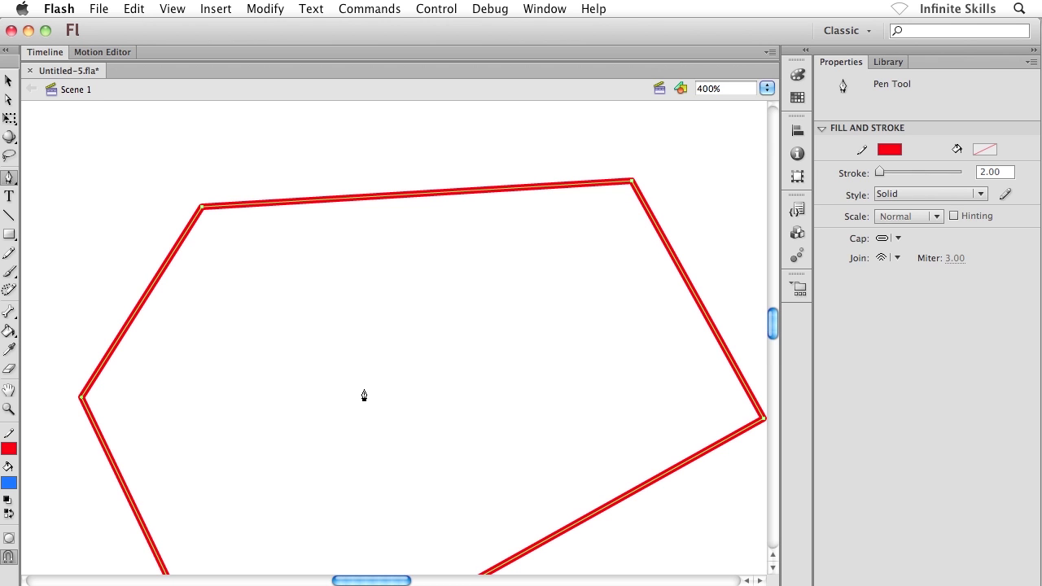
key(space)
drag(358, 380, 333, 365)
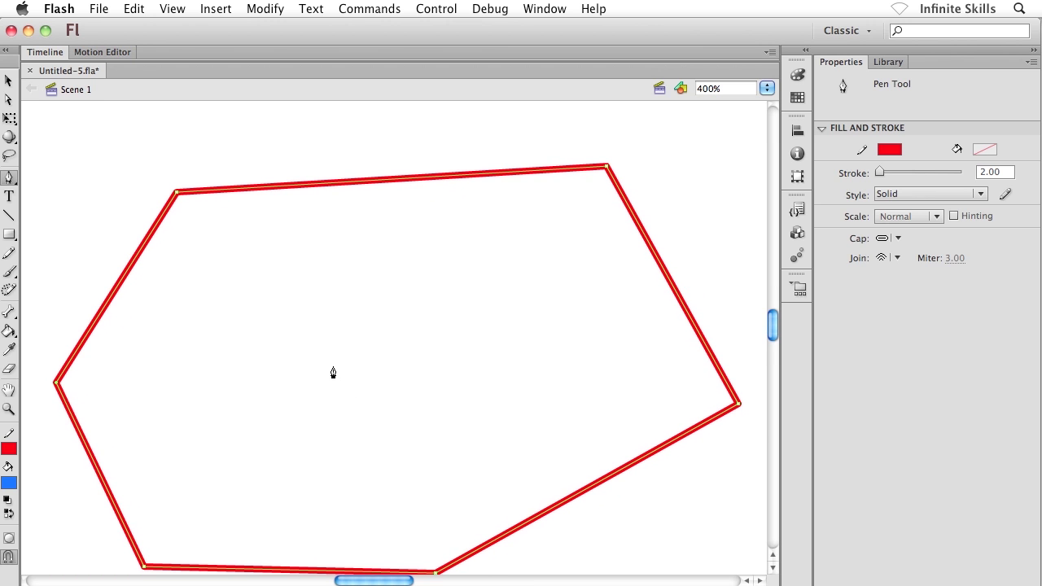
key(space)
drag(333, 373, 335, 354)
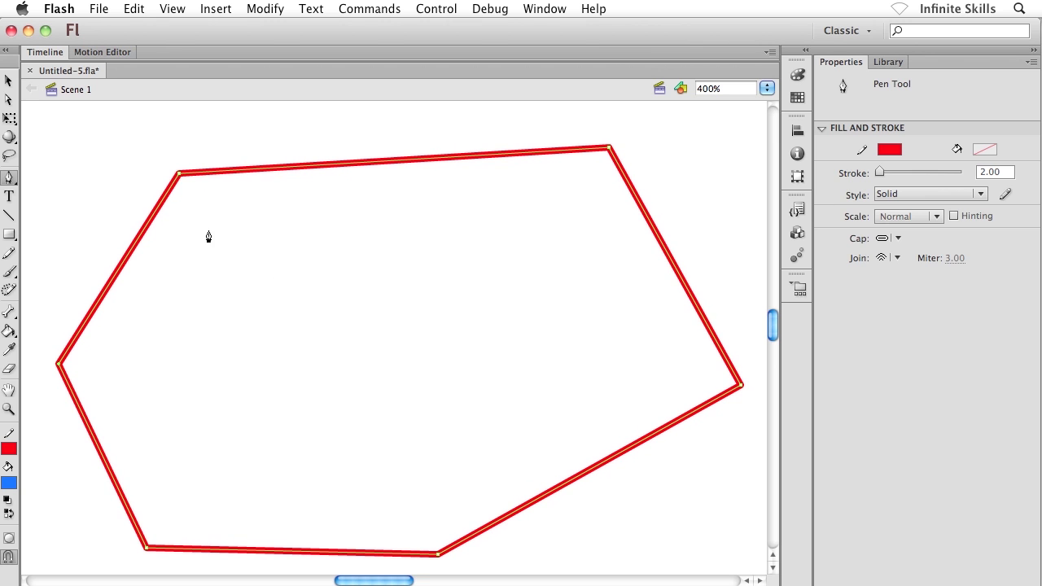
With the Subselection tool, move the upper-left, upper-right and right corners inward into a hexagon.
click(10, 100)
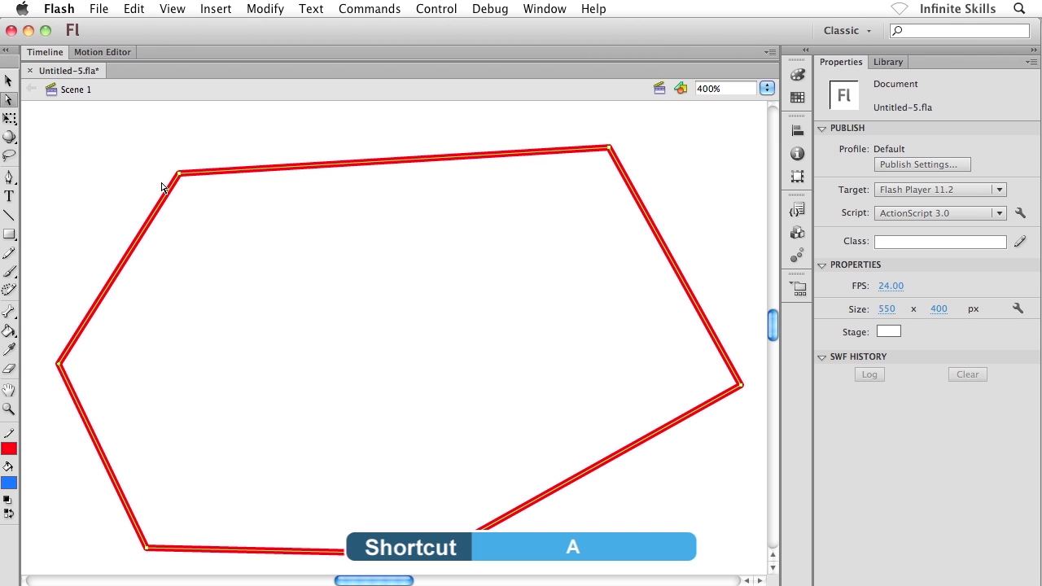
mouse_move(177, 180)
mouse_down()
mouse_move(224, 257)
mouse_move(190, 185)
mouse_up()
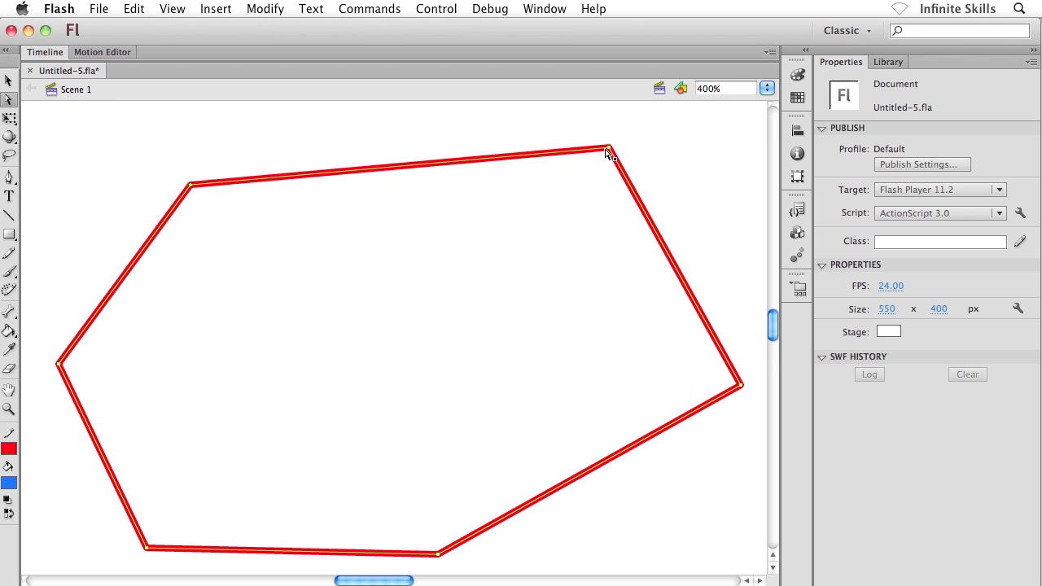
mouse_move(609, 149)
mouse_down()
mouse_move(588, 166)
mouse_move(481, 196)
mouse_up()
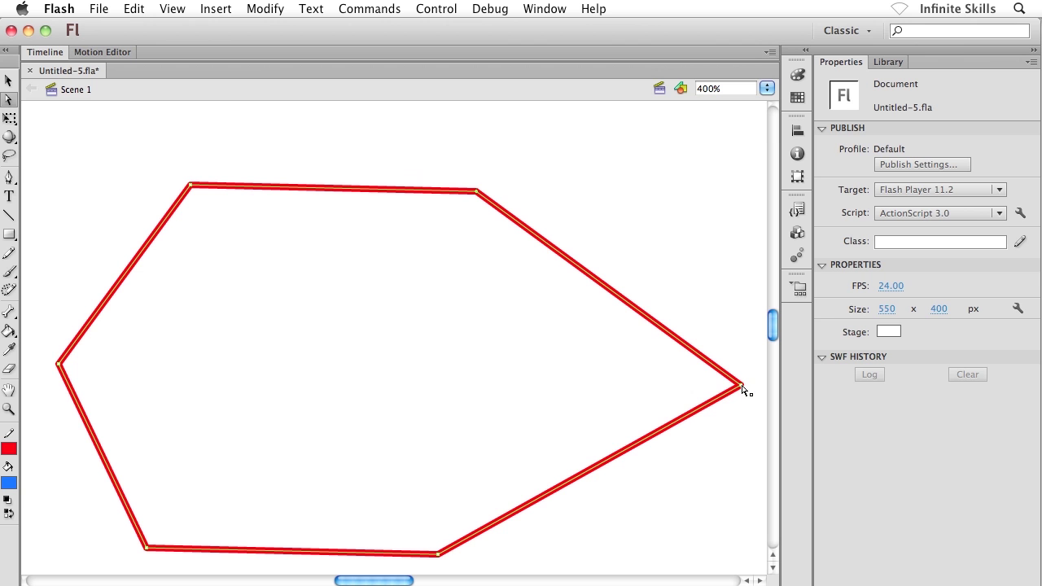
drag(741, 390, 563, 375)
Pull the polygon's bottom-left corner up and inward to form a notch.
drag(315, 398, 375, 363)
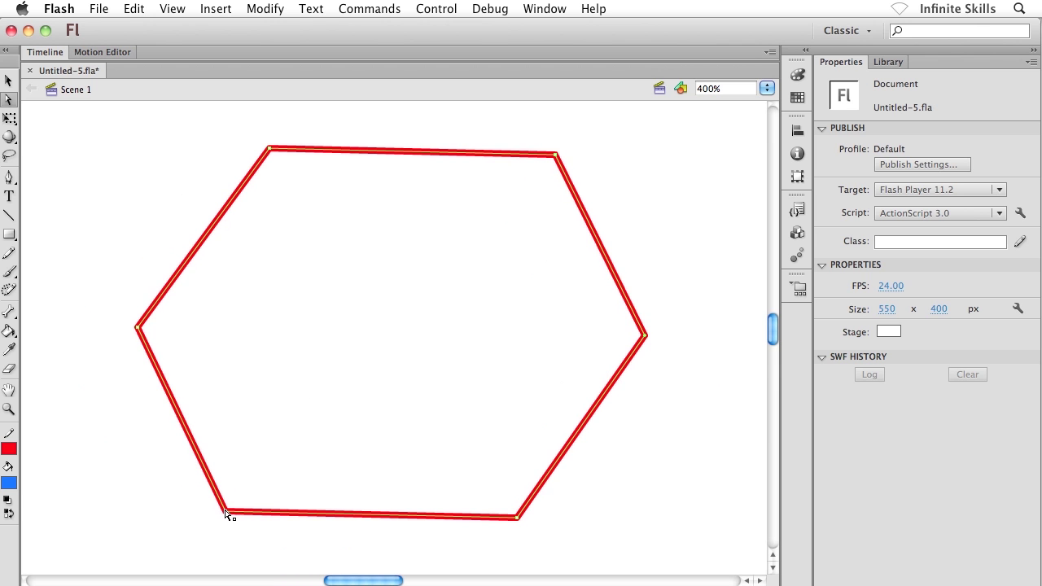
drag(226, 511, 260, 444)
drag(345, 333, 319, 347)
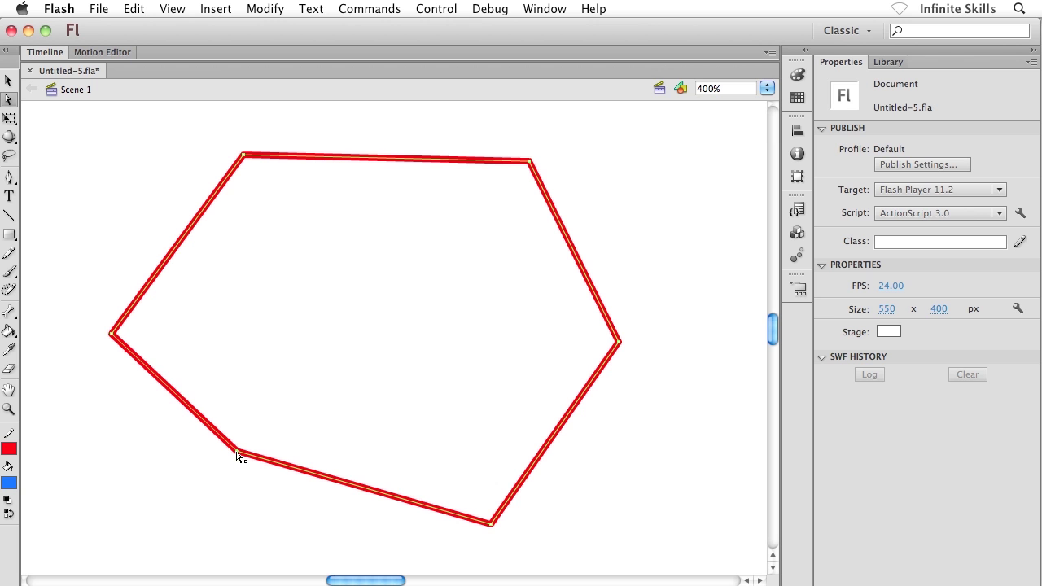
drag(237, 452, 360, 345)
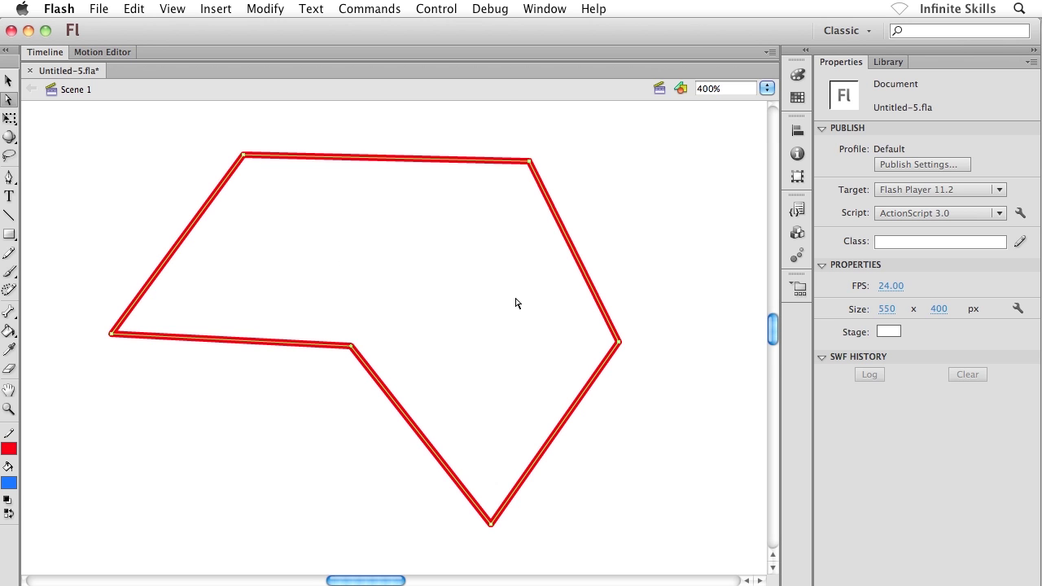
Pan to empty space right of the polygon and draw a closed red blob from smooth curved anchors.
key(space)
drag(579, 333, 326, 321)
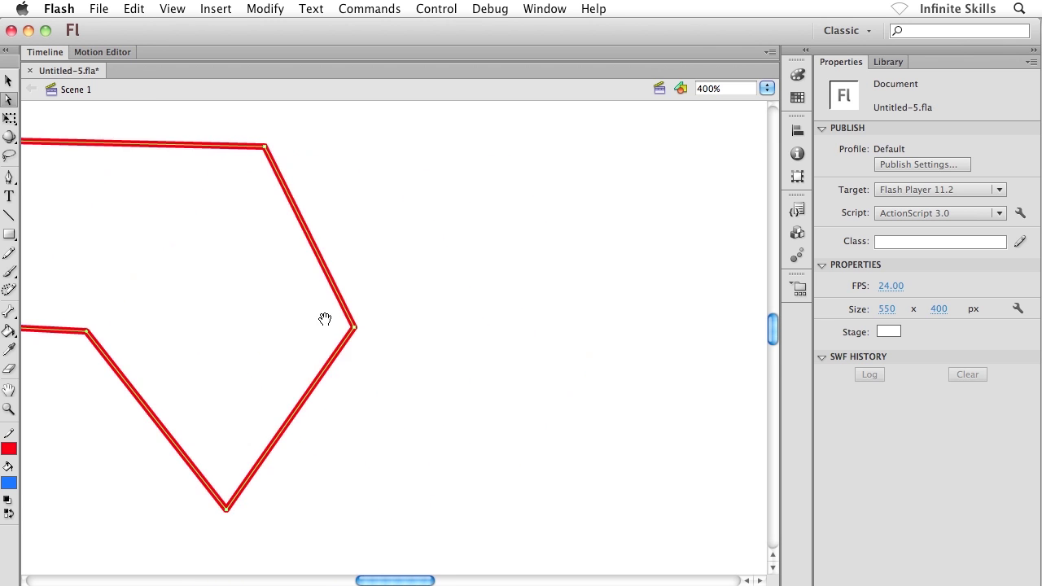
mouse_move(507, 340)
mouse_down()
mouse_move(437, 350)
mouse_move(252, 332)
mouse_up()
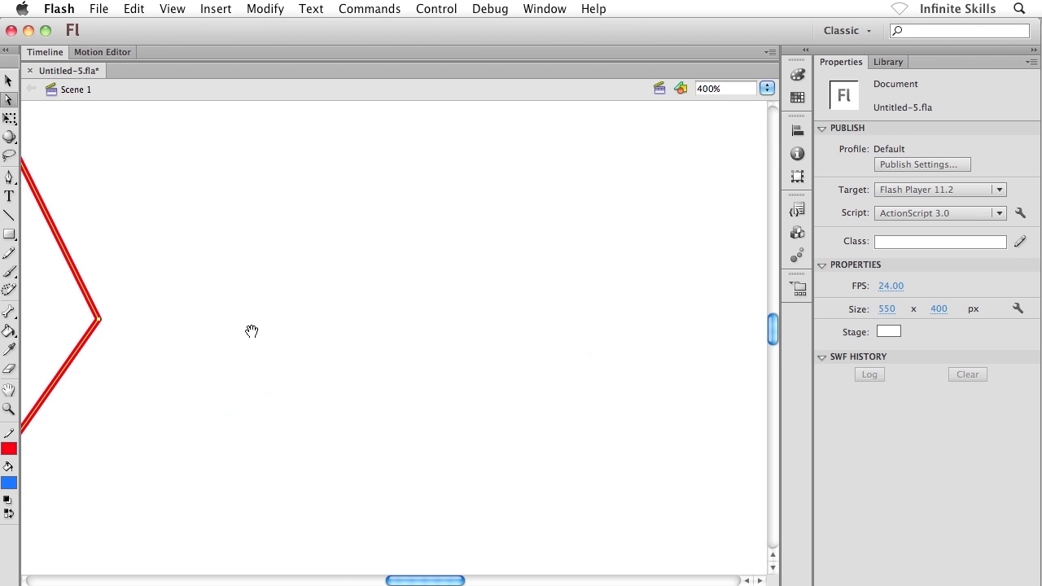
key(p)
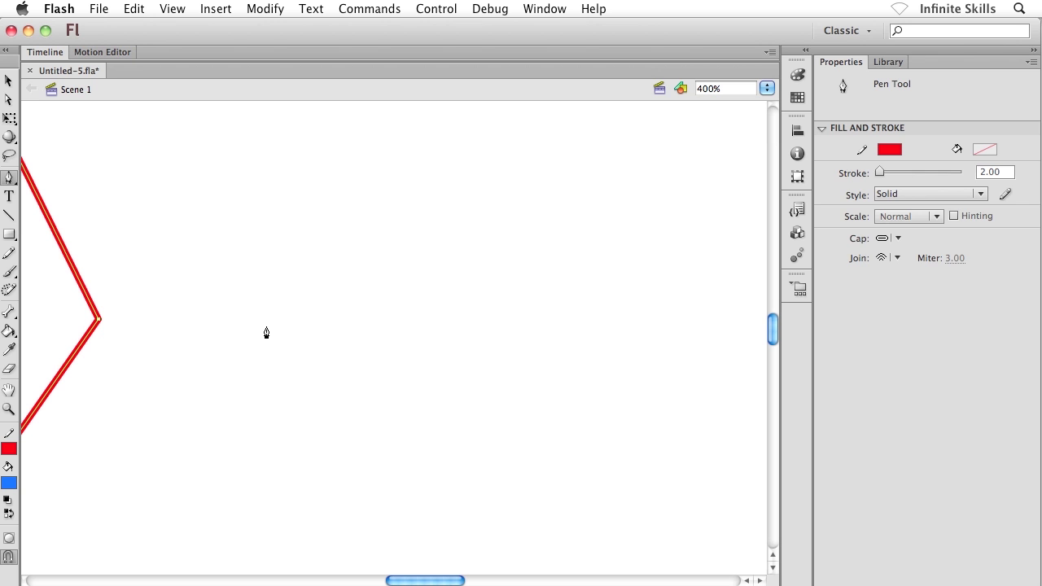
drag(266, 326, 290, 275)
drag(540, 214, 621, 271)
drag(663, 371, 594, 427)
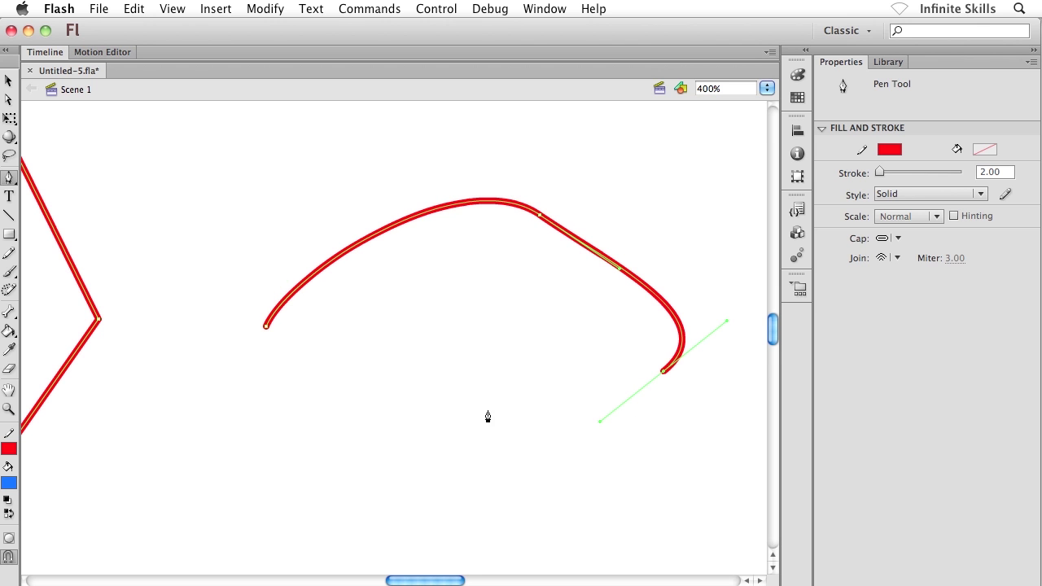
drag(487, 410, 453, 361)
drag(359, 380, 321, 423)
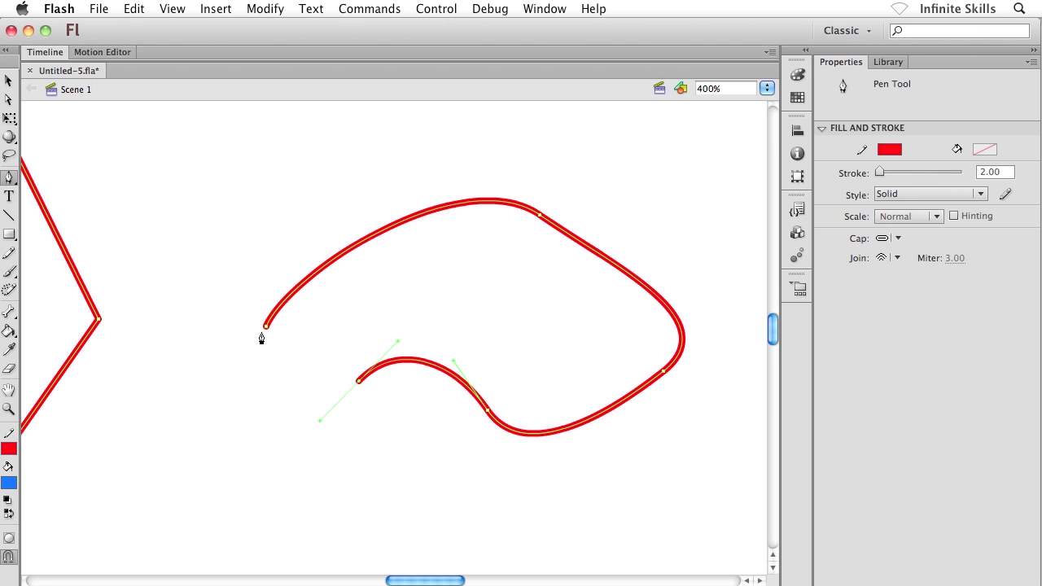
mouse_move(266, 326)
mouse_down()
mouse_move(275, 278)
mouse_move(288, 274)
mouse_up()
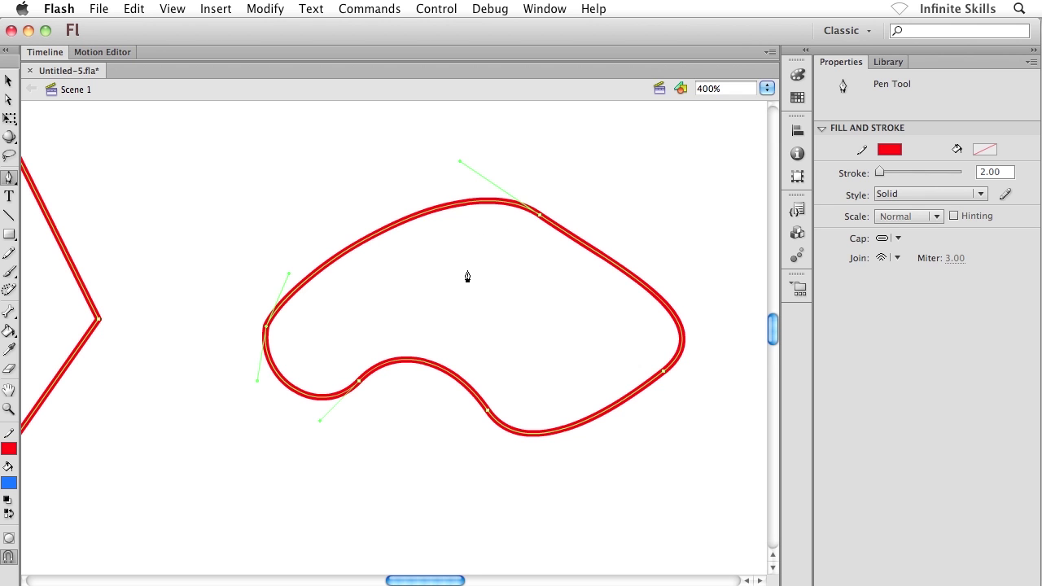
With the Subselection tool, reposition the two anchors on the blob's lower dent.
click(10, 101)
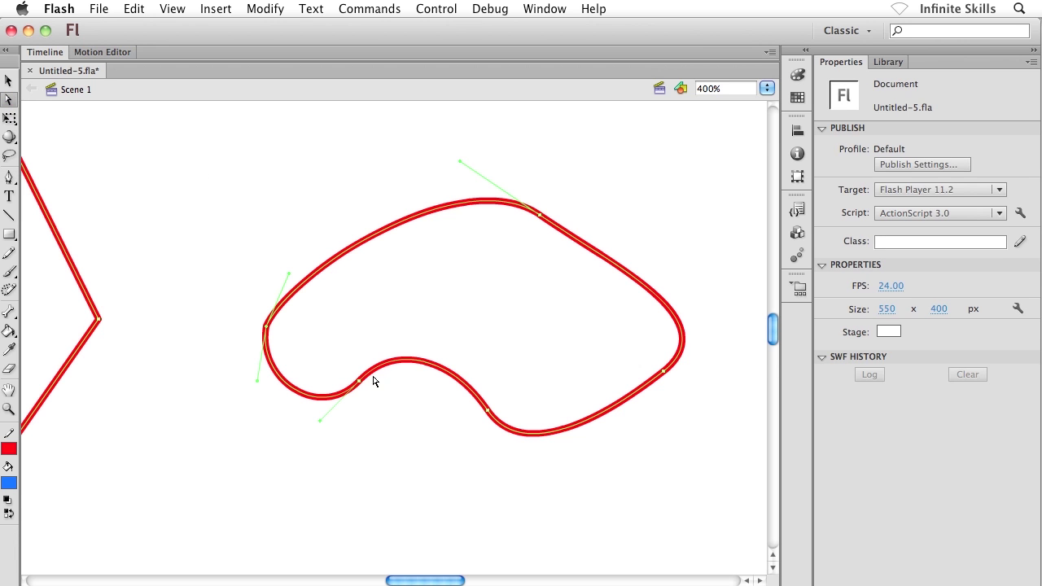
drag(360, 384, 335, 428)
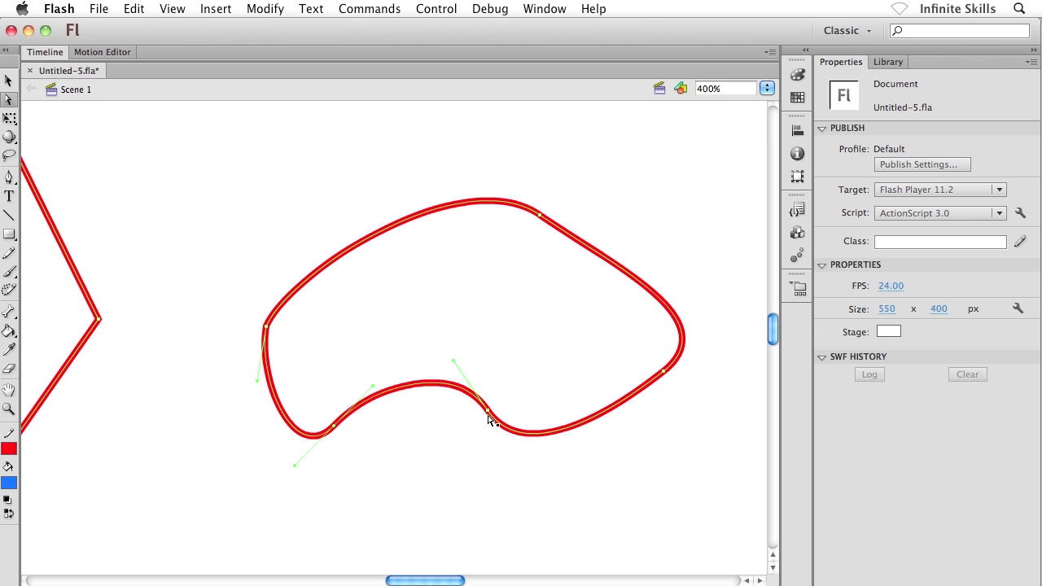
drag(488, 412, 493, 385)
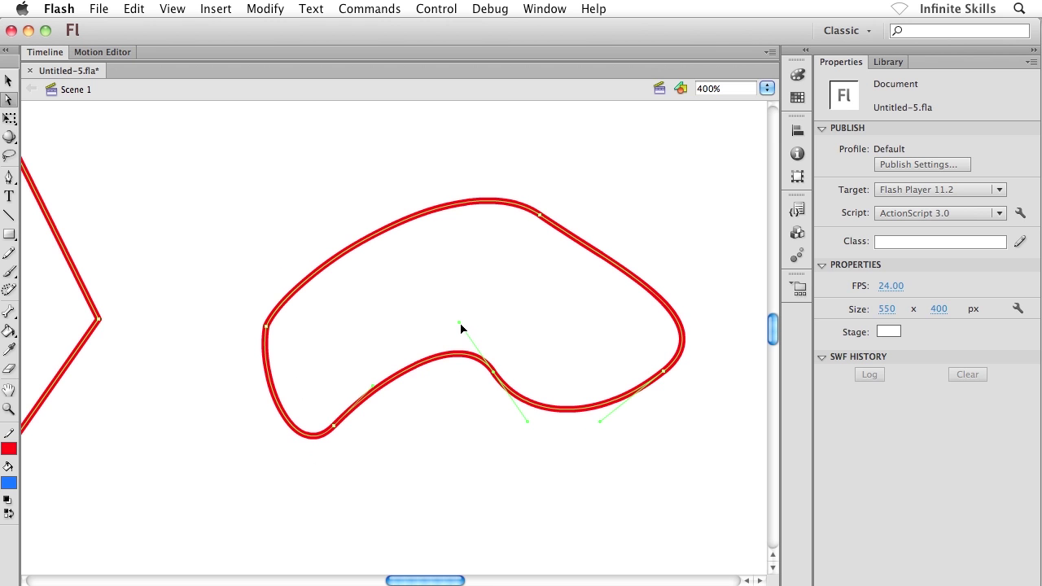
Drag the middle anchor's handles to deepen and smooth the lower S-shaped curve.
drag(460, 324, 423, 289)
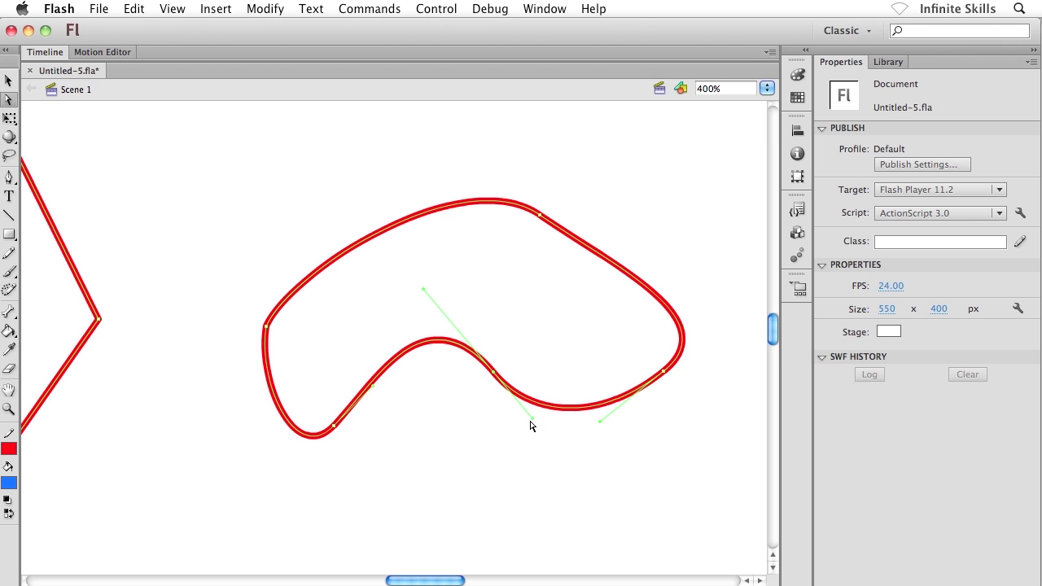
drag(533, 420, 498, 320)
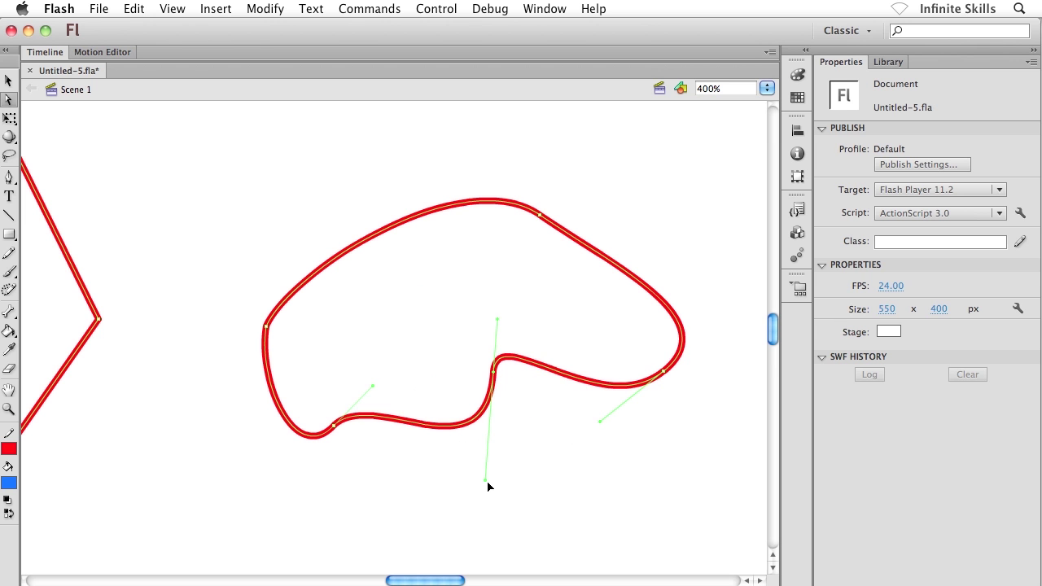
drag(487, 482, 437, 328)
drag(536, 410, 551, 448)
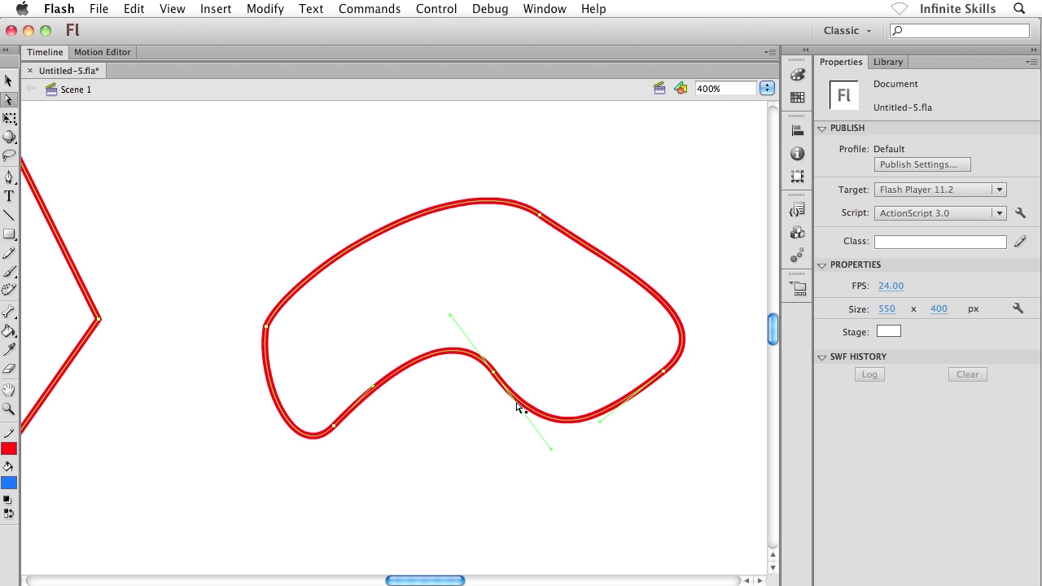
key(space)
mouse_move(475, 244)
mouse_down()
mouse_move(477, 377)
mouse_move(492, 447)
mouse_up()
mouse_move(476, 347)
mouse_down()
mouse_move(498, 434)
mouse_move(485, 392)
mouse_up()
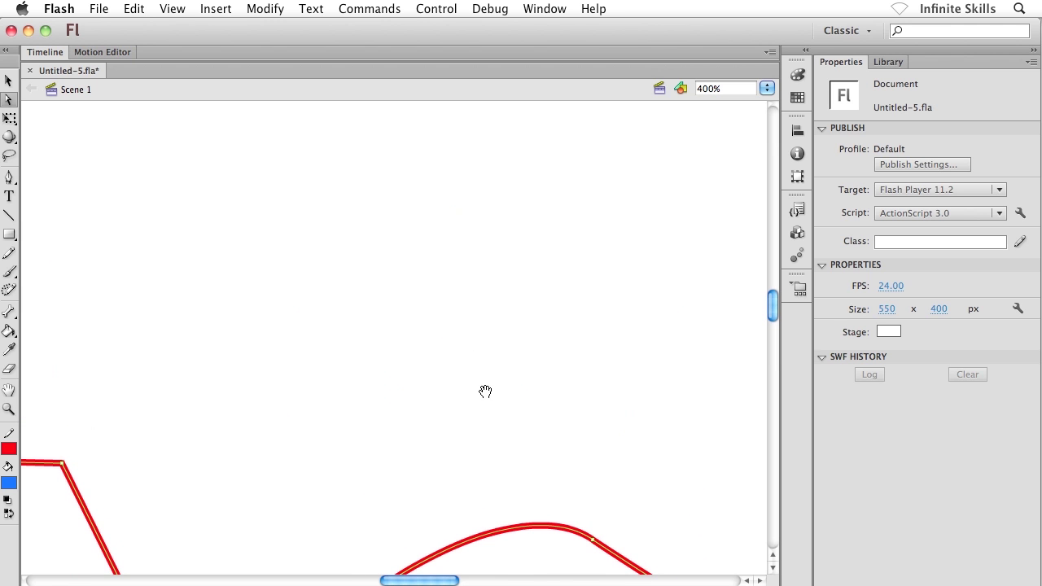
Deselect everything and draw a two-anchor red arch with the Pen tool in empty space.
click(365, 354)
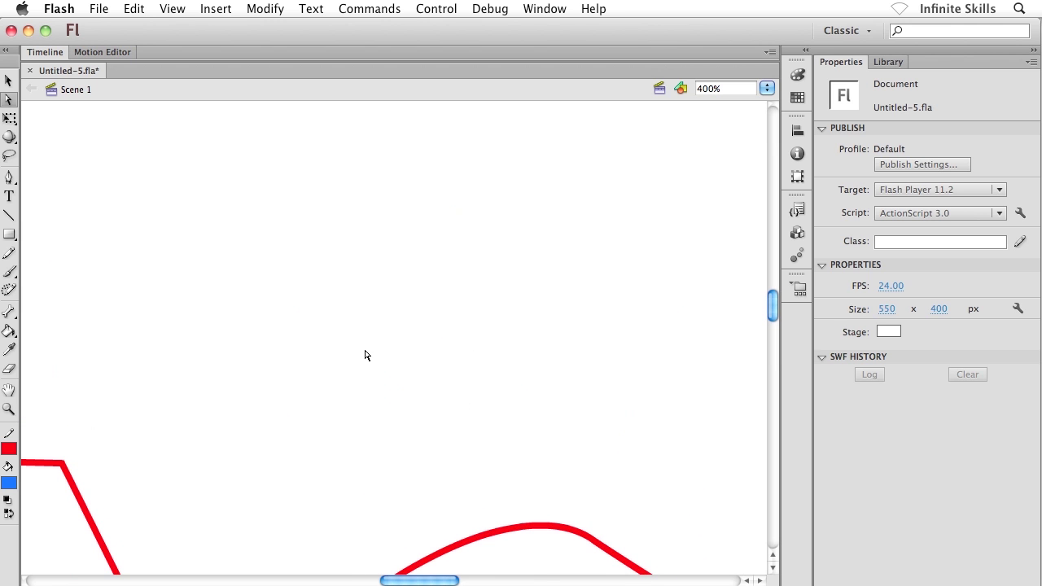
key(p)
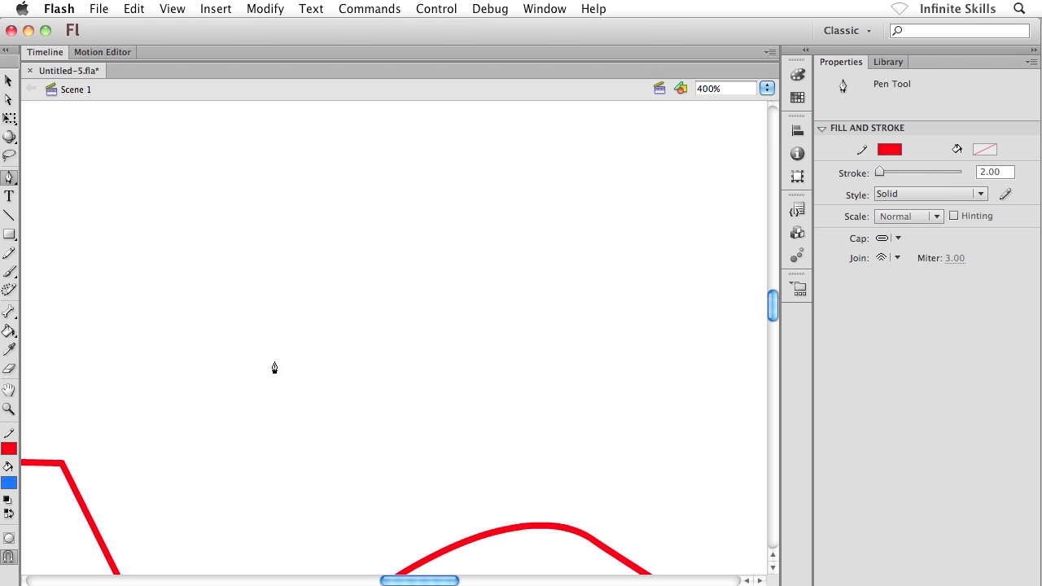
drag(280, 363, 286, 196)
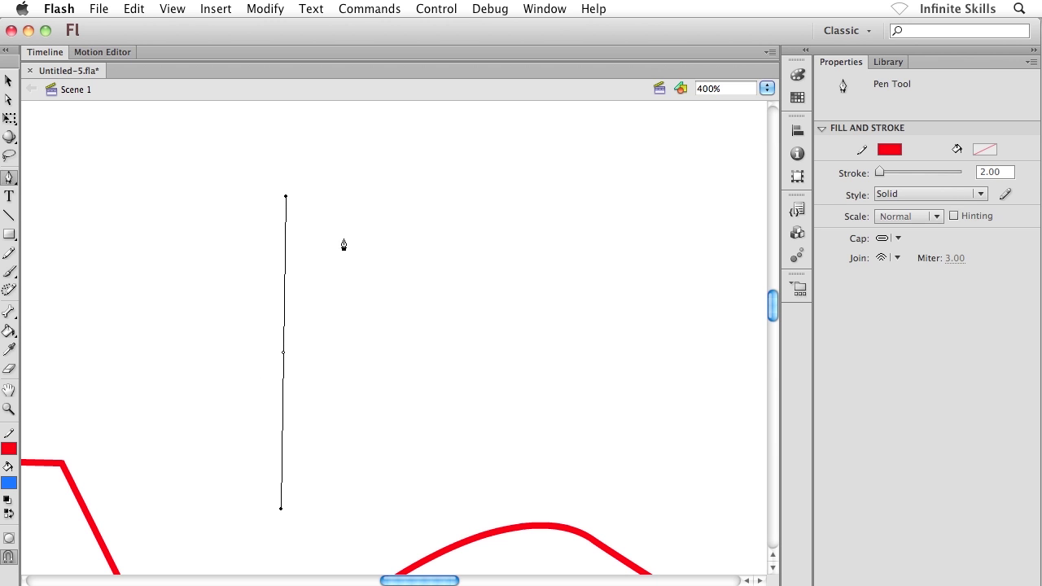
drag(607, 360, 615, 523)
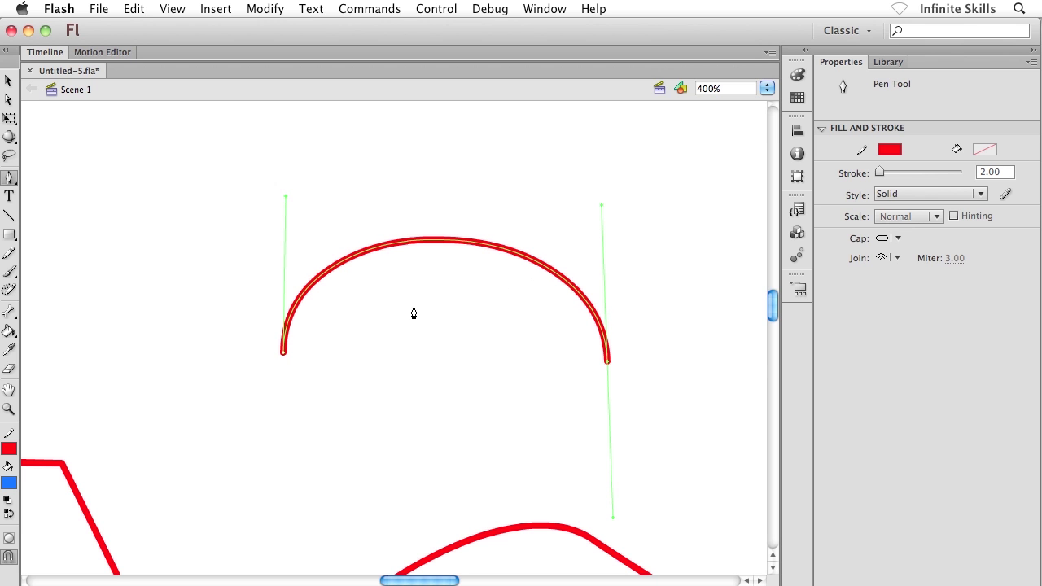
With the Subselection tool, pull the arch's left and right end anchors inward.
click(8, 100)
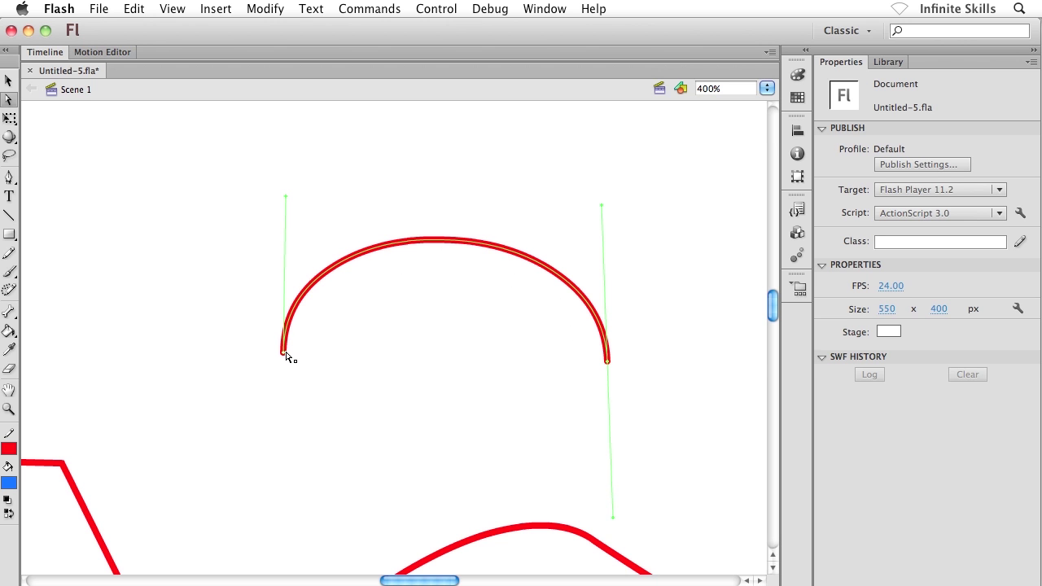
drag(284, 352, 372, 359)
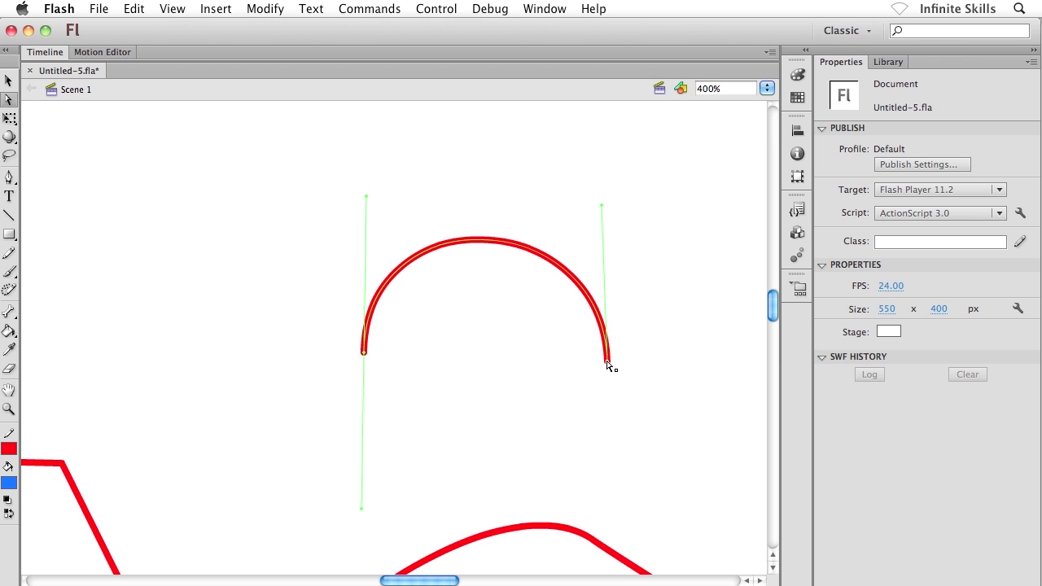
drag(606, 360, 534, 355)
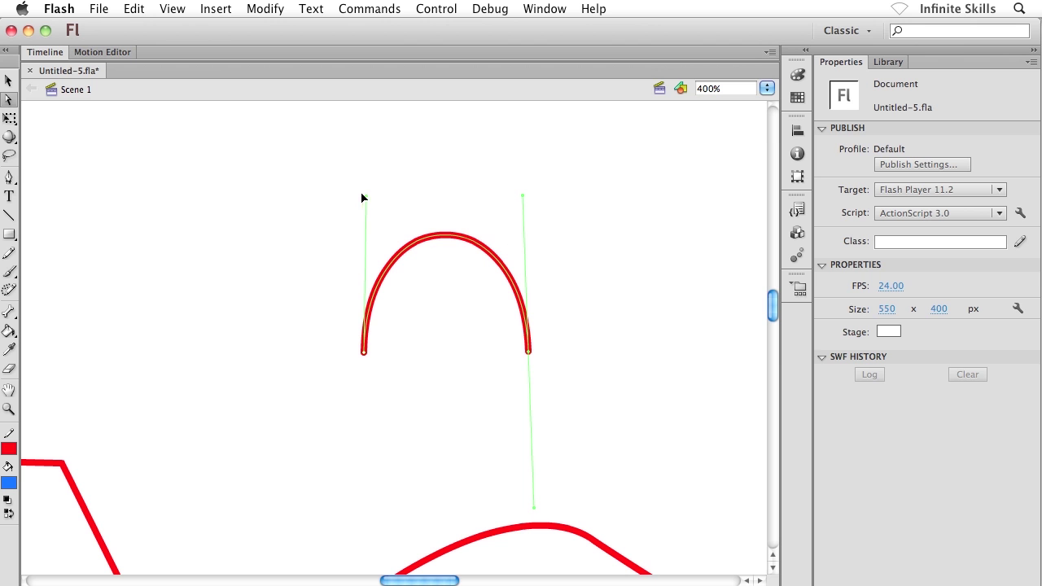
Raise the arch's left and right tangent handles so it rises tall and narrow.
drag(367, 200, 364, 318)
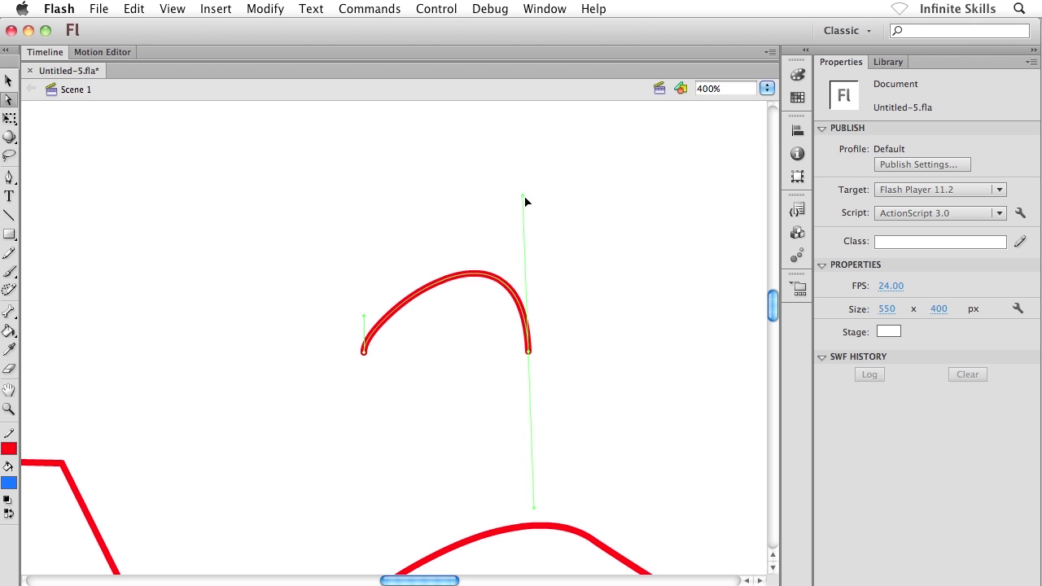
drag(523, 197, 506, 127)
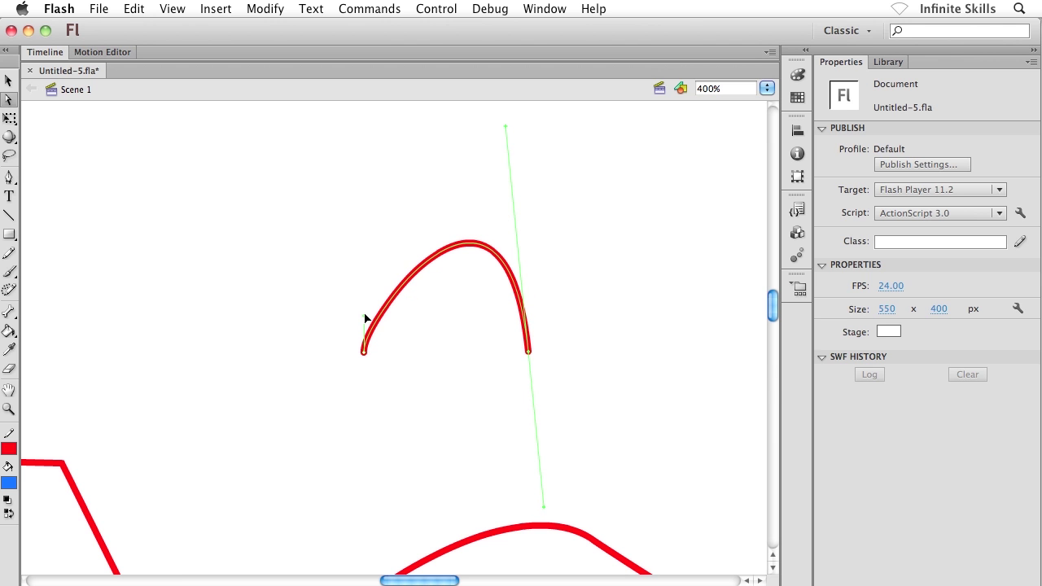
drag(364, 317, 381, 131)
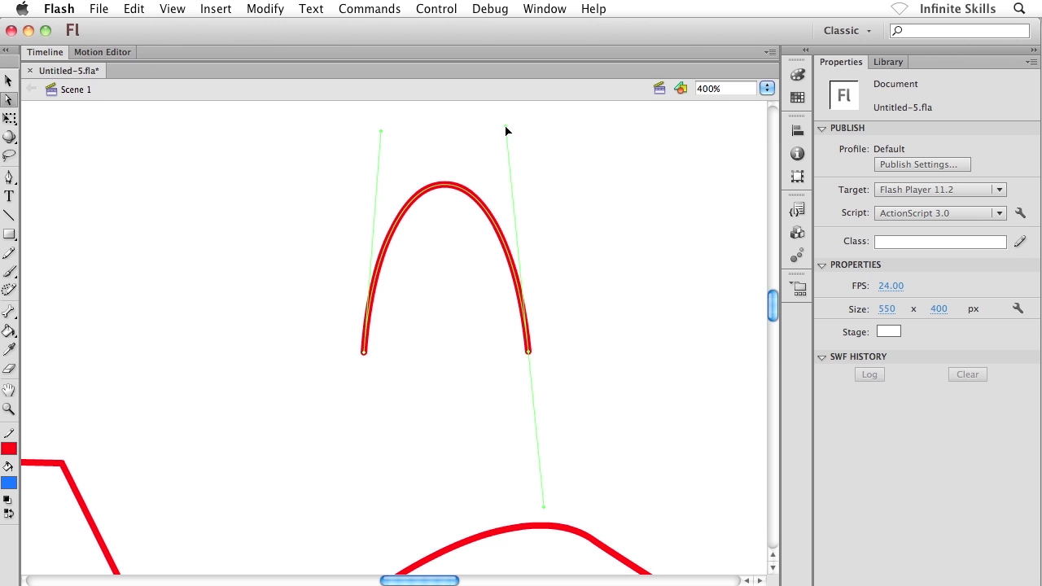
Lower both tangent handles, then swing them outward so the wide, low arc's ends curl inward.
drag(506, 131, 497, 127)
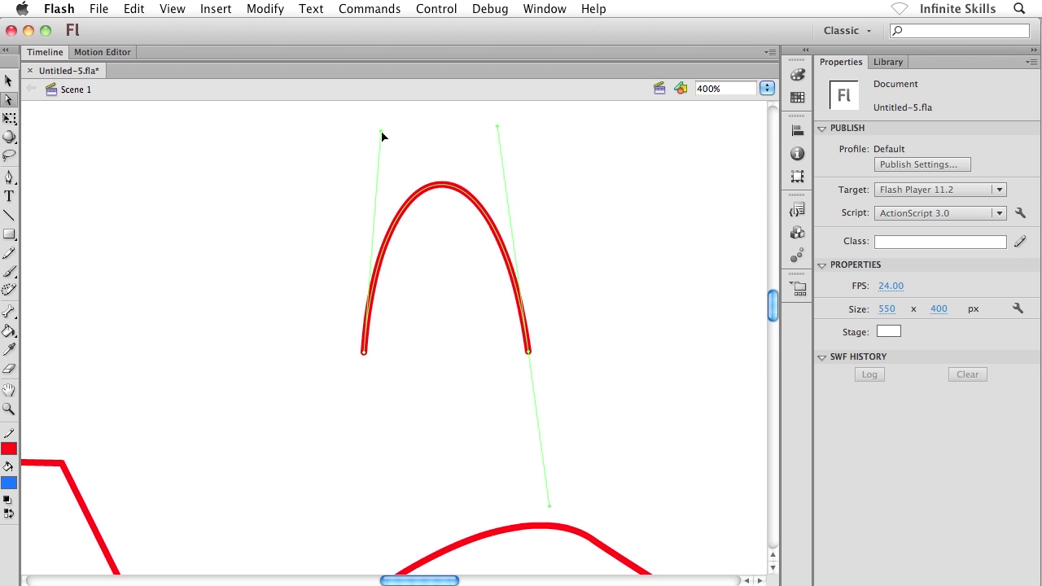
drag(381, 144, 379, 241)
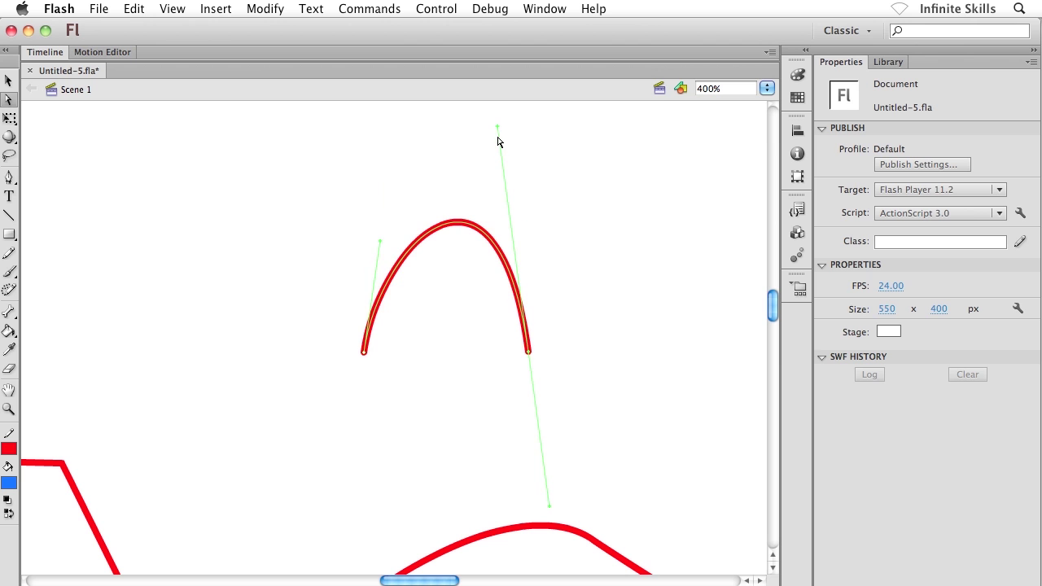
drag(498, 128, 507, 228)
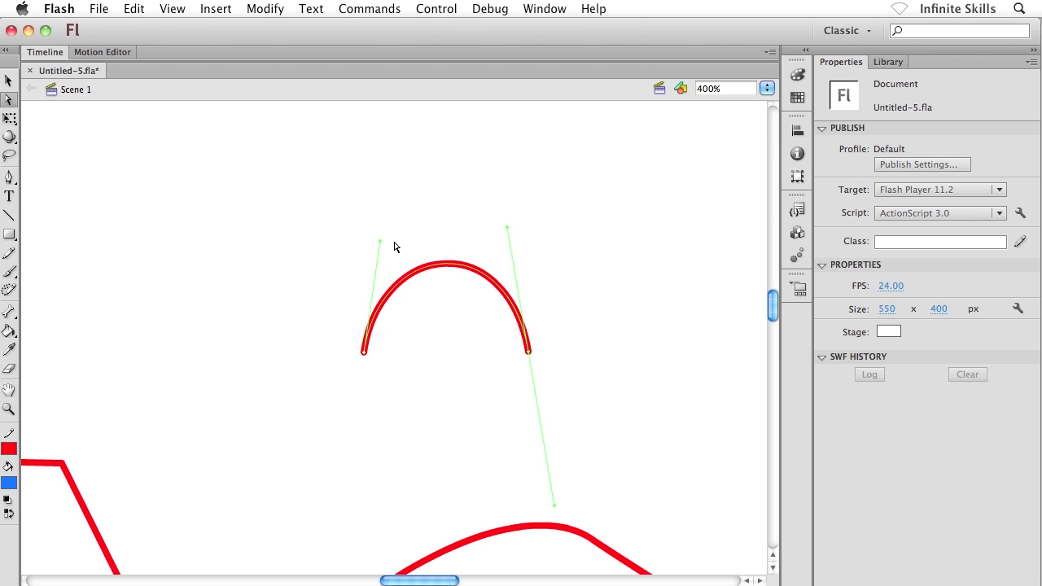
drag(377, 235, 202, 310)
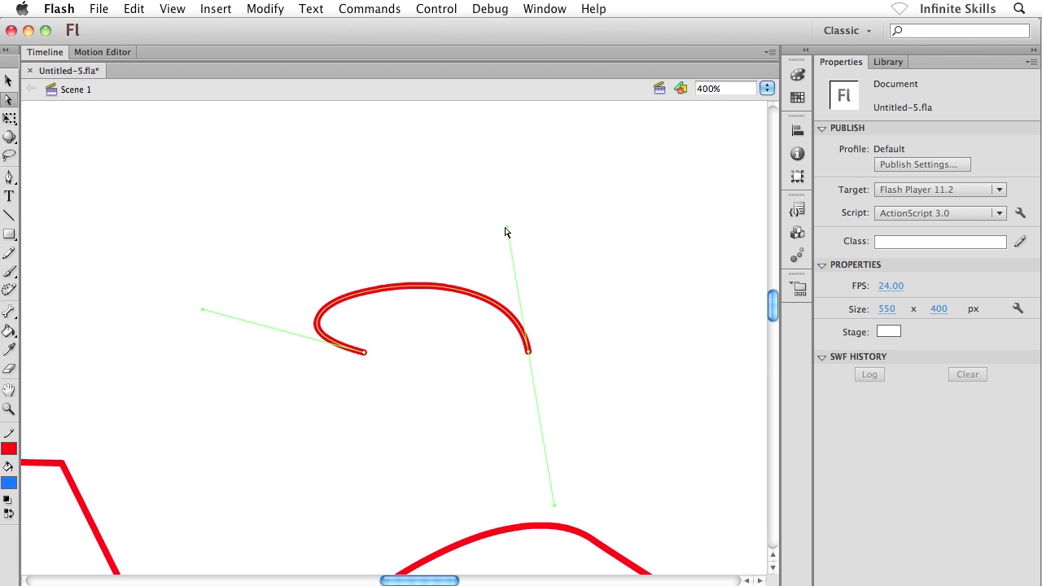
drag(508, 231, 589, 286)
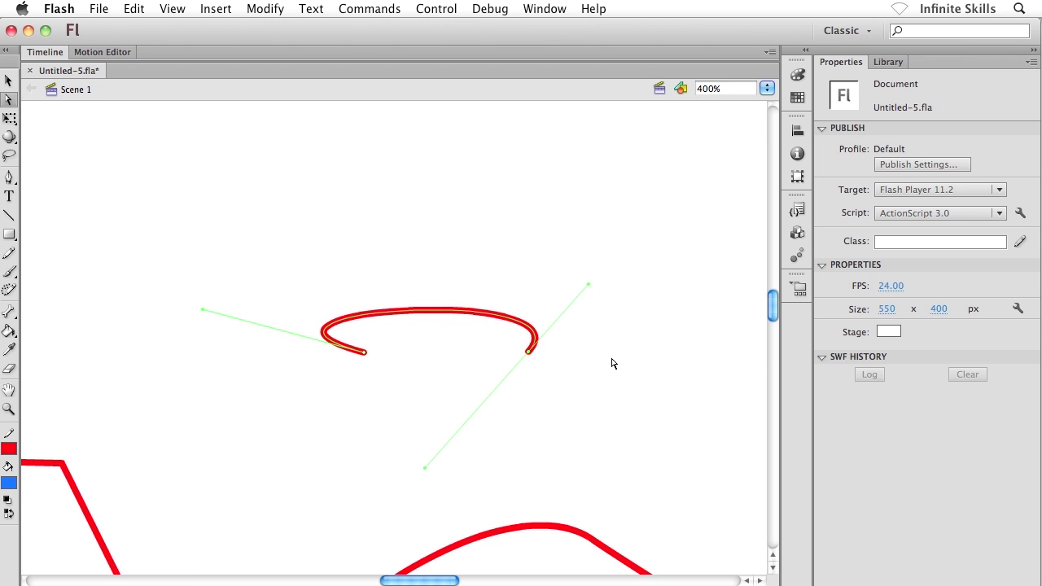